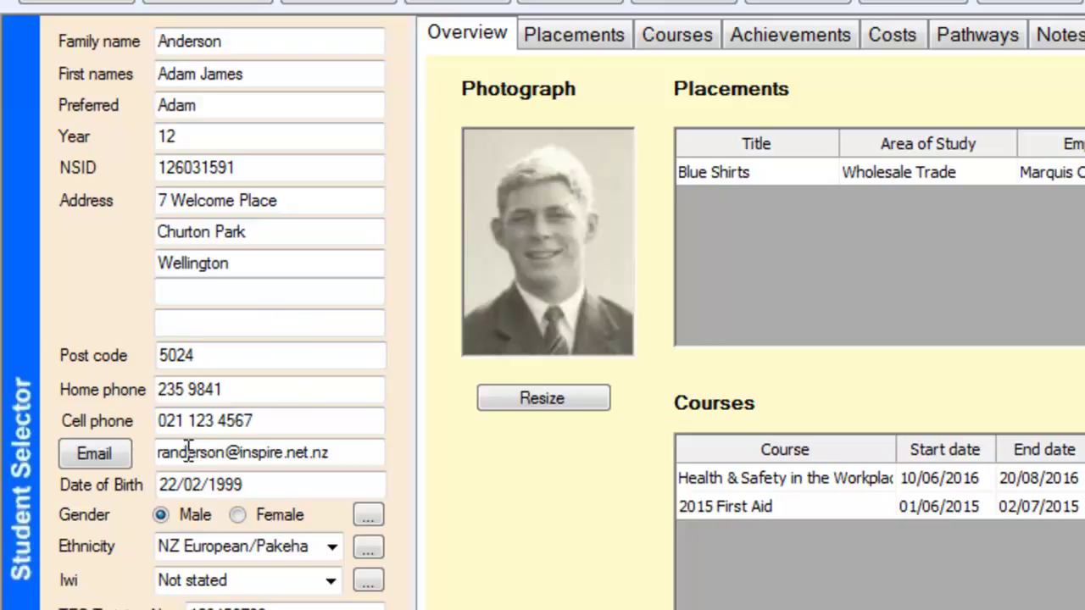
Start a new email to the student from their record and discard the message without saving it
left_click(98, 450)
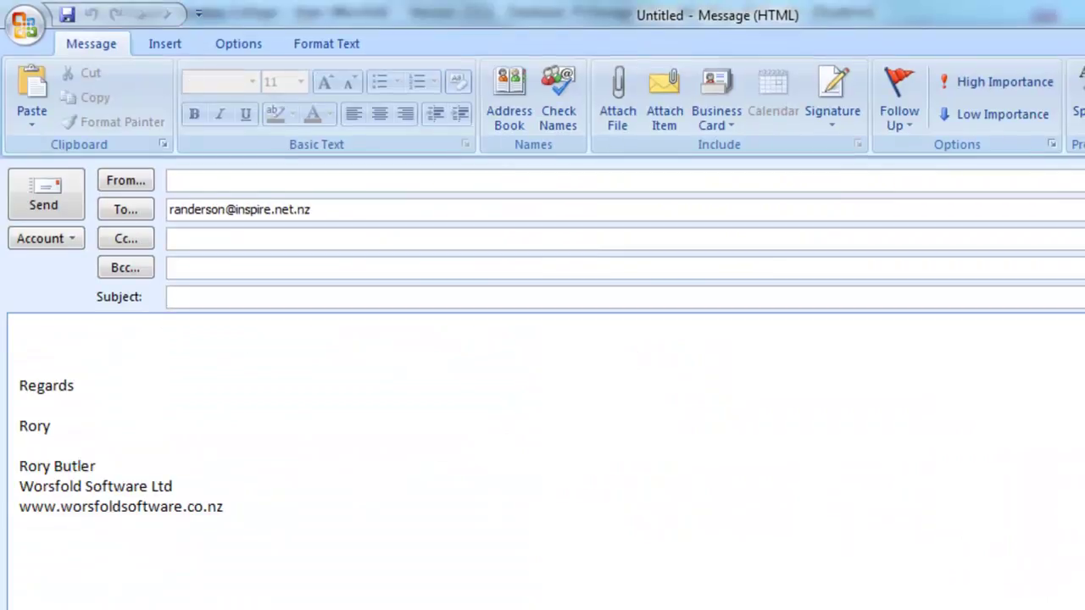
key("alt+F4")
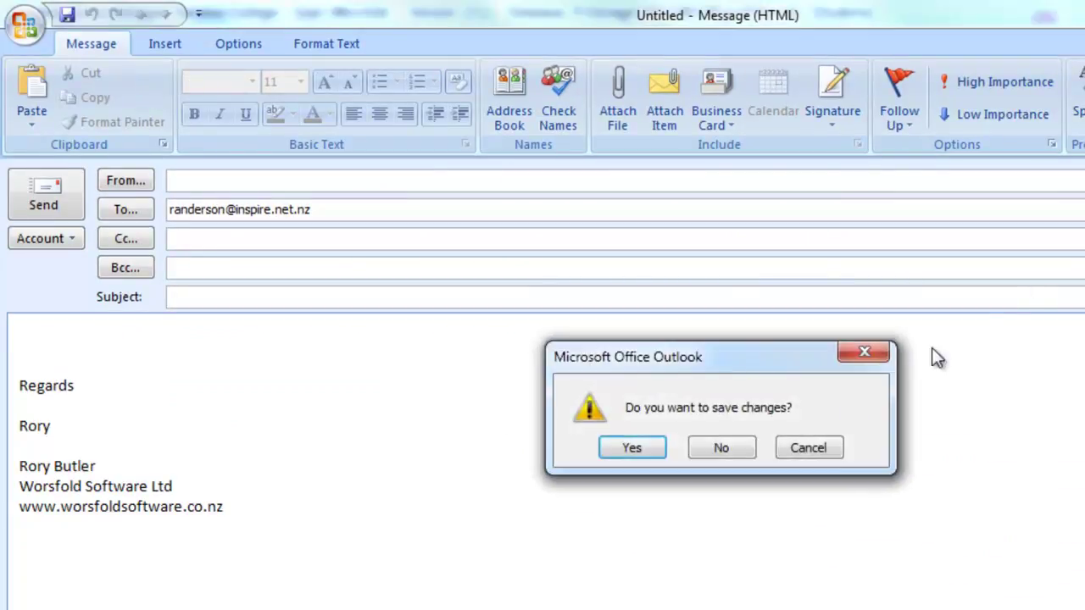
left_click(726, 452)
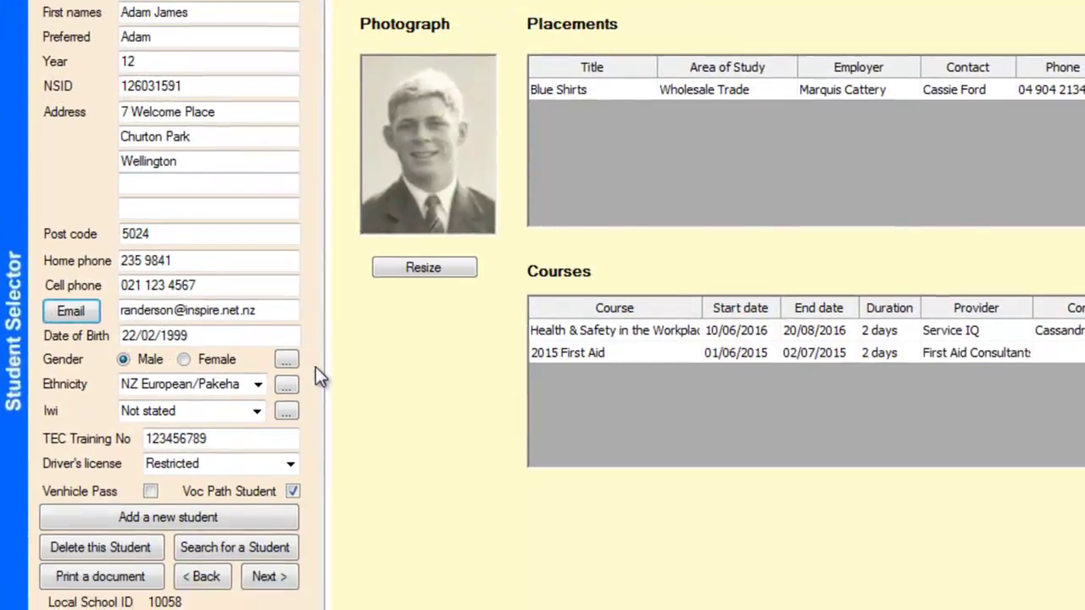
Set the student's Iwi to Unknown
left_click(257, 410)
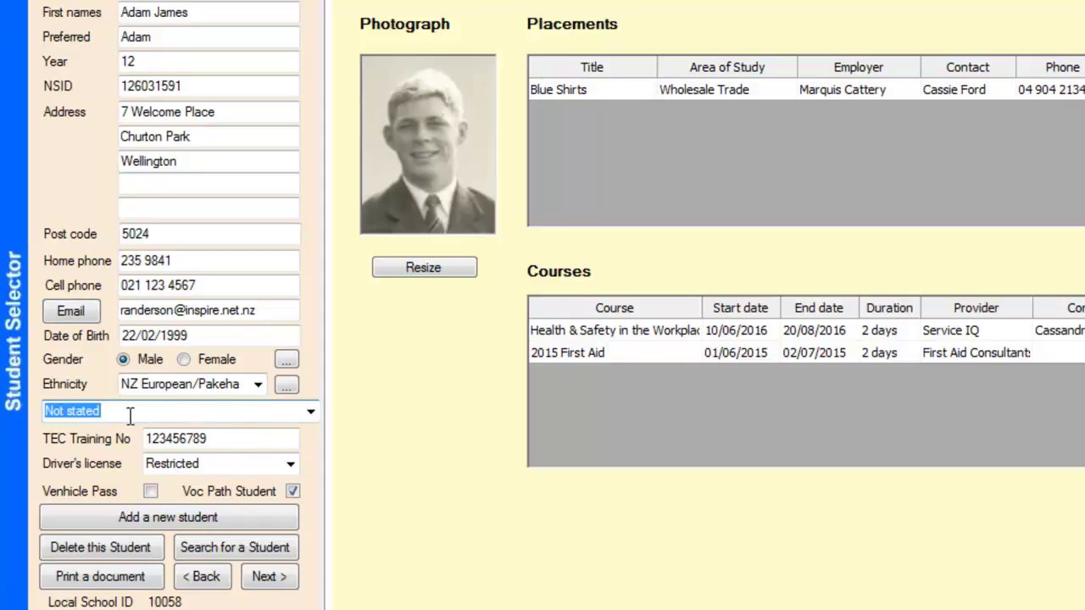
left_click(311, 413)
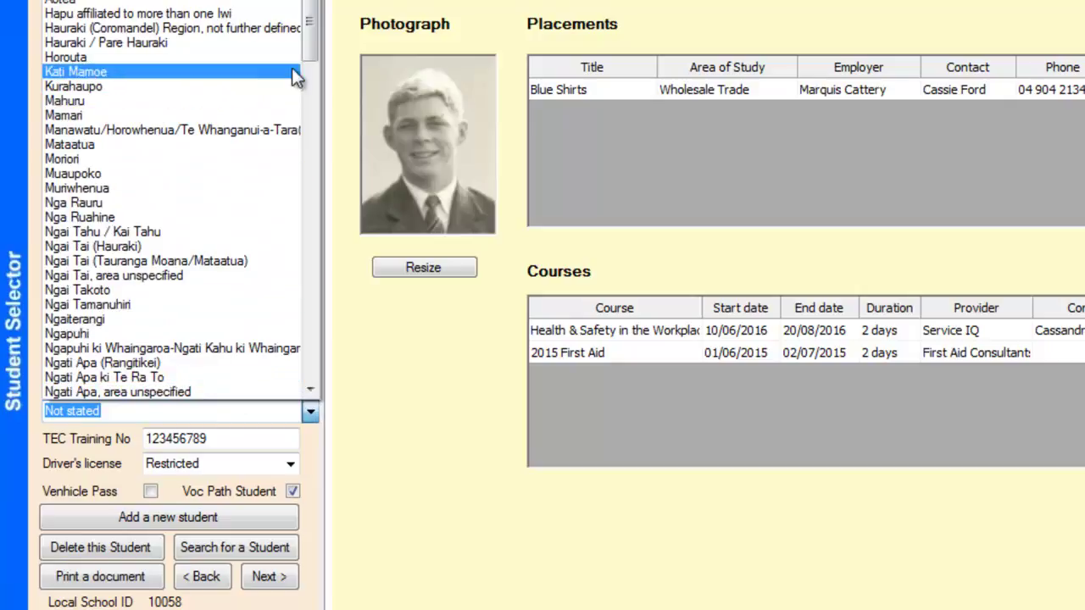
left_click(195, 410)
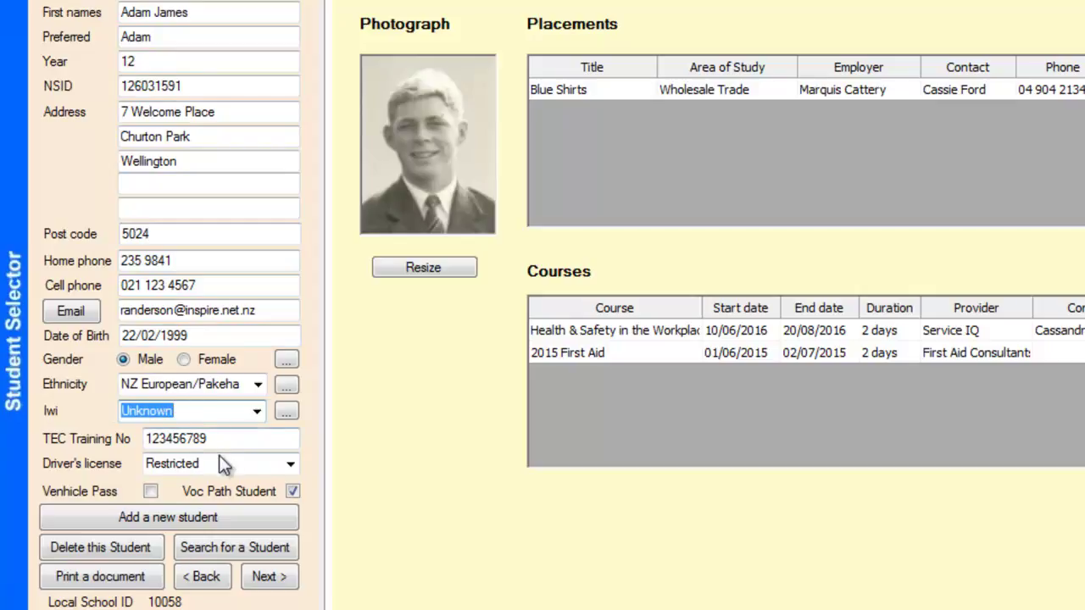
Add a new student and fill the record from a Year 13 student near the end of the Kamar list
left_click(169, 519)
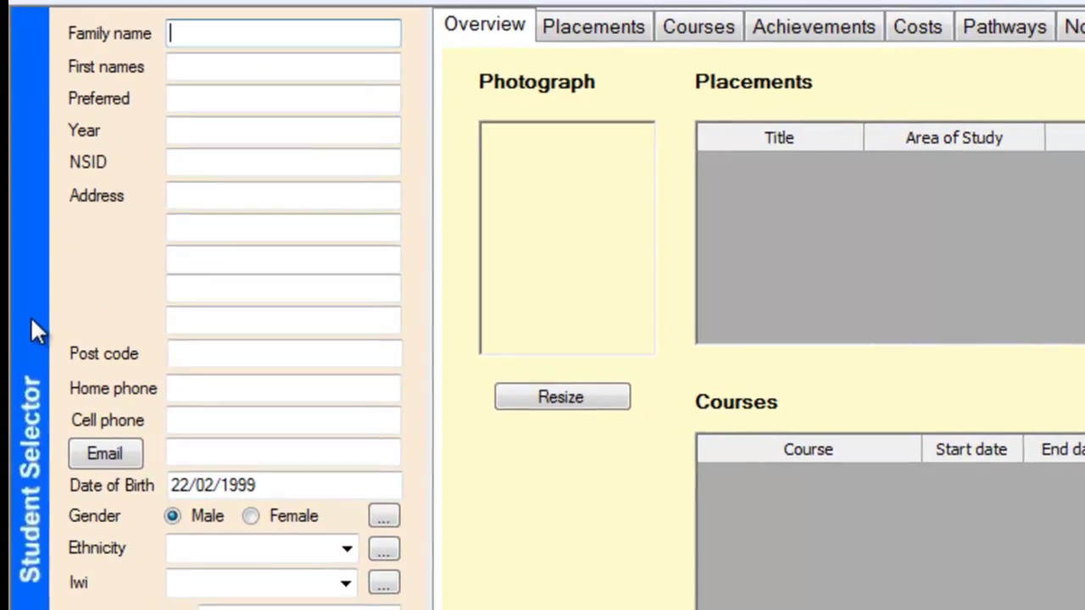
mouse_move(31, 316)
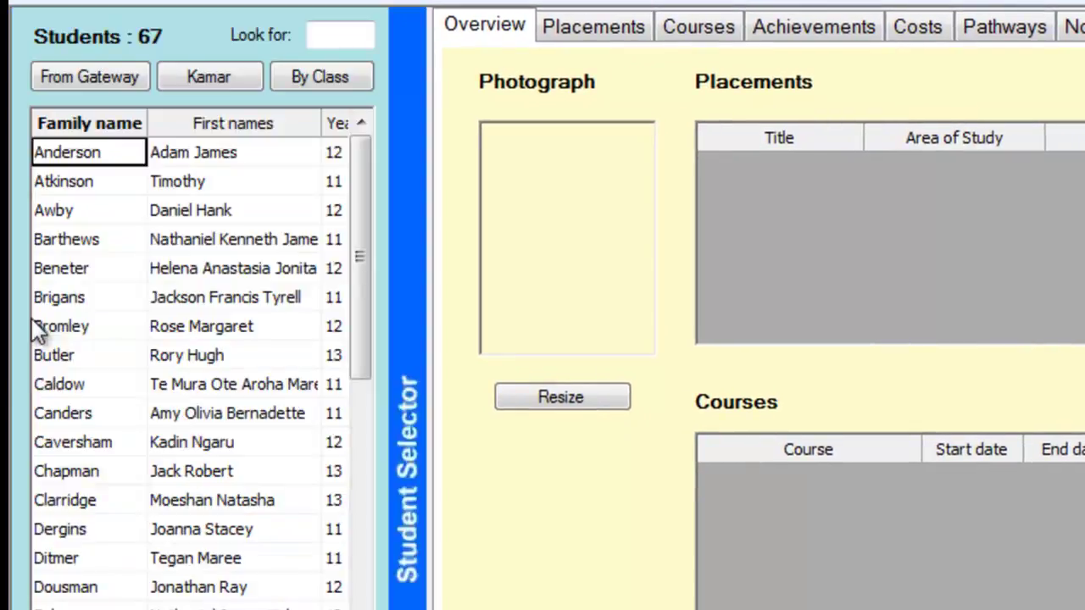
left_click(209, 73)
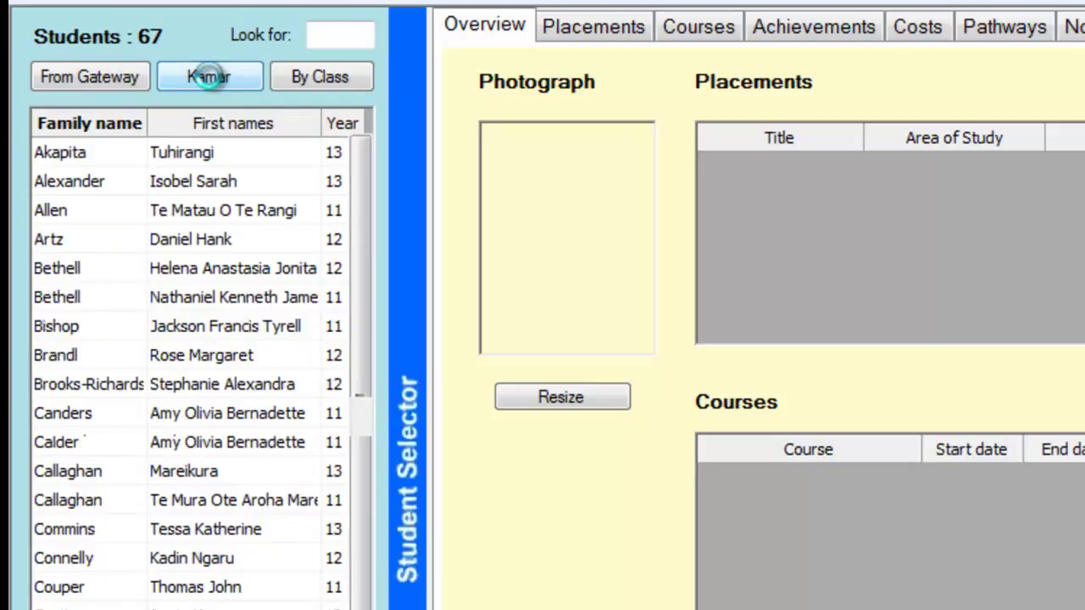
left_click_drag(354, 211, 341, 418)
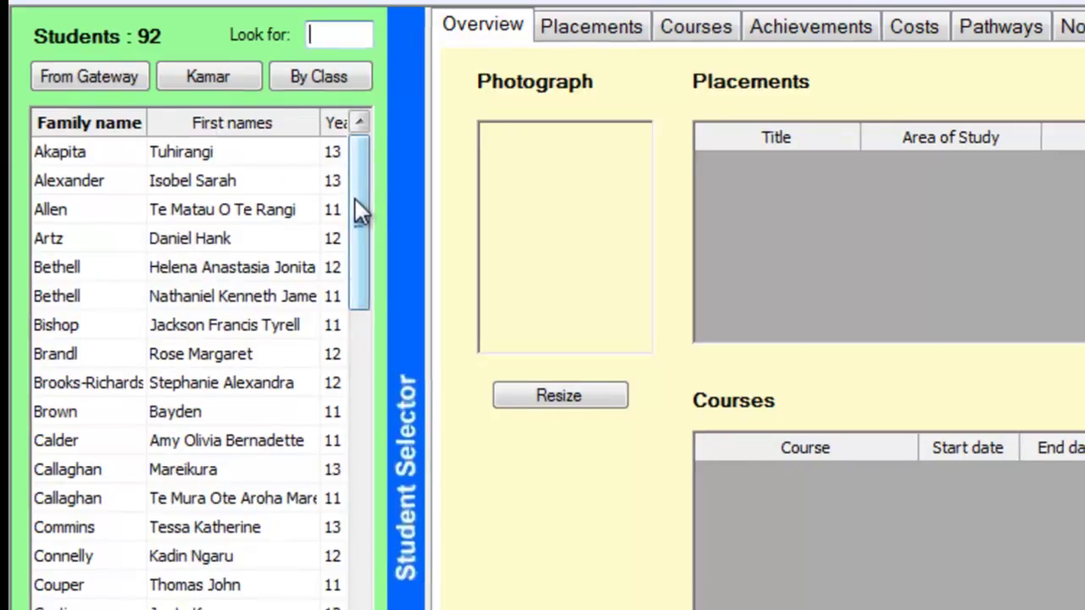
left_click_drag(280, 342, 284, 513)
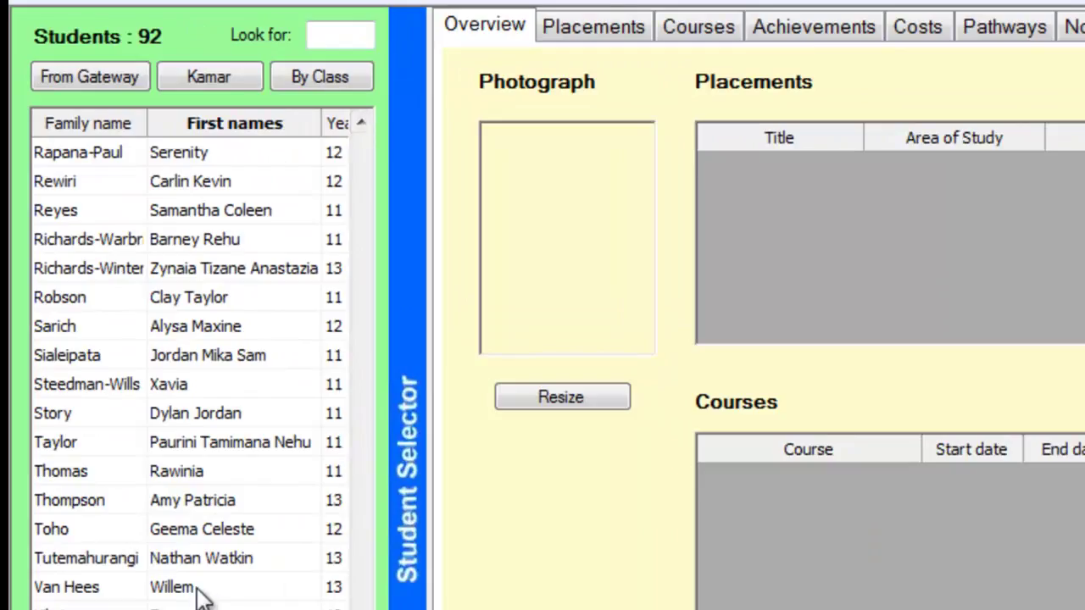
left_click(197, 591)
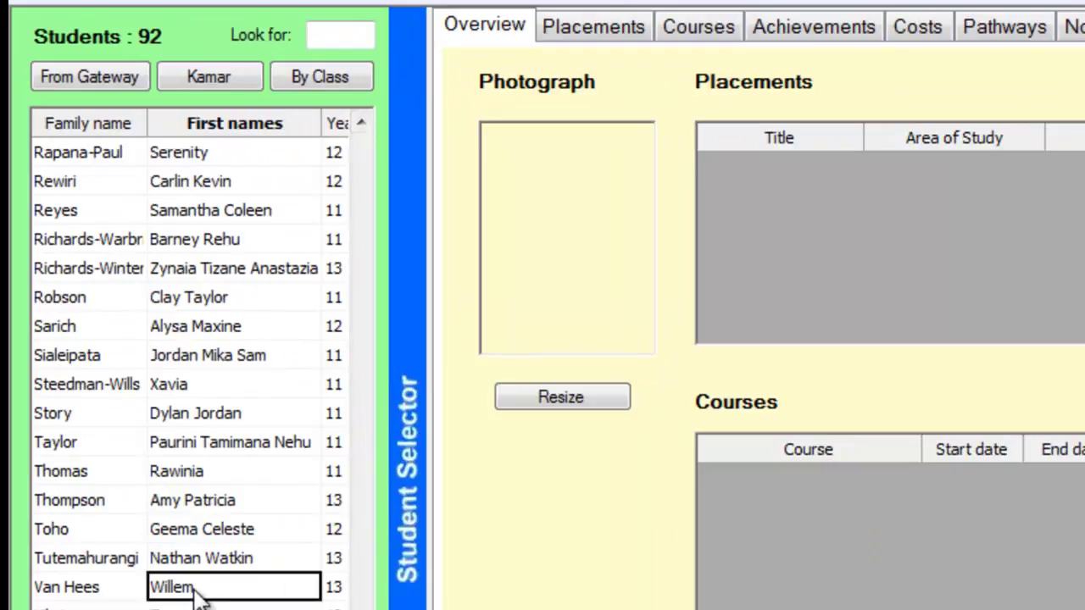
double_click(197, 591)
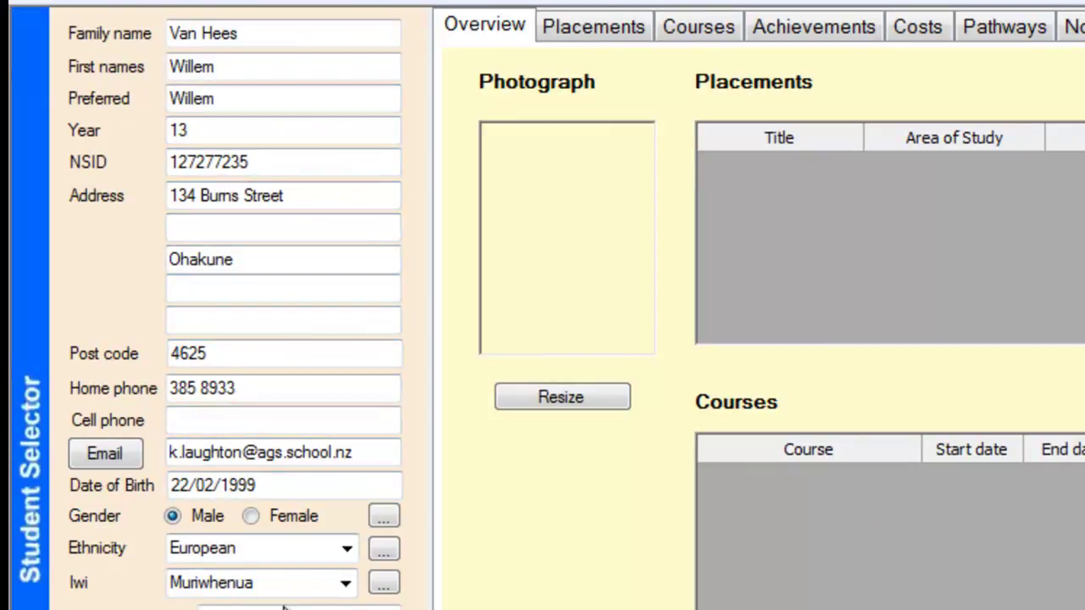
Switch the student selector back to the Gateway list and open the first student's record
mouse_move(22, 398)
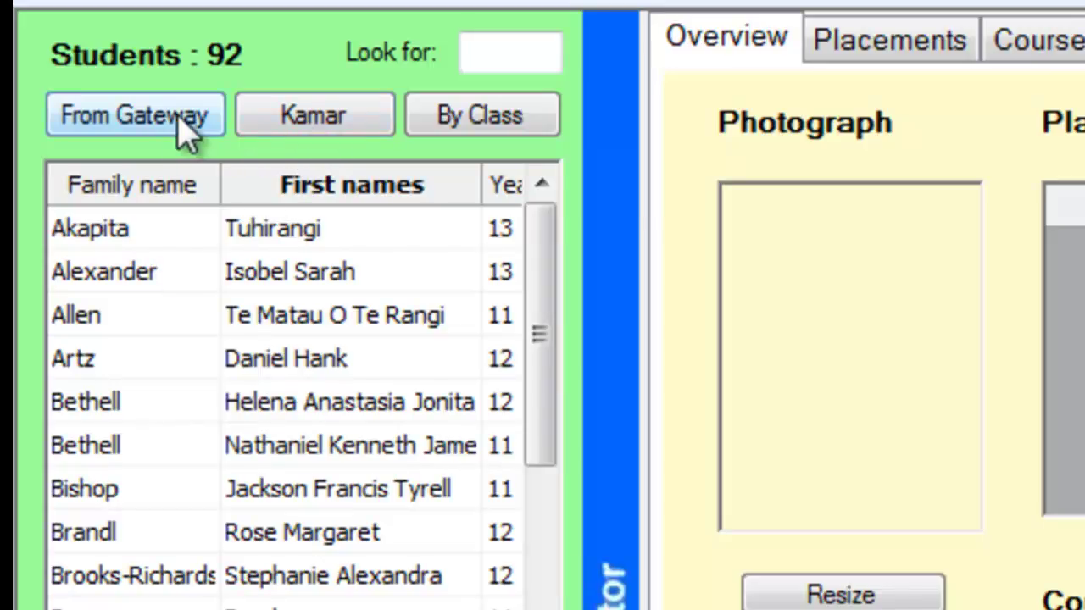
left_click(142, 133)
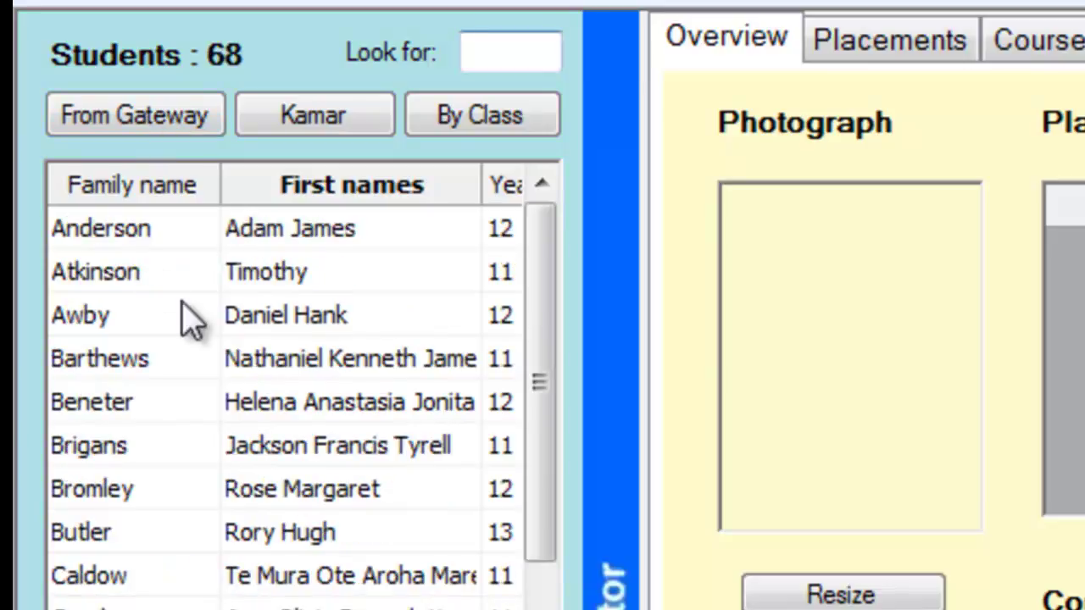
left_click(254, 233)
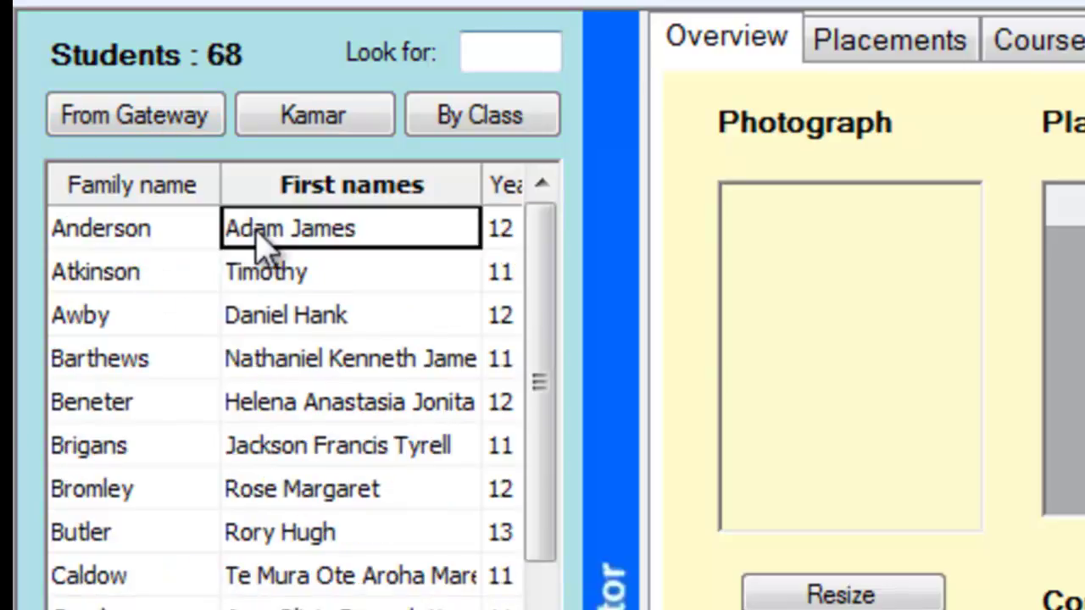
double_click(257, 239)
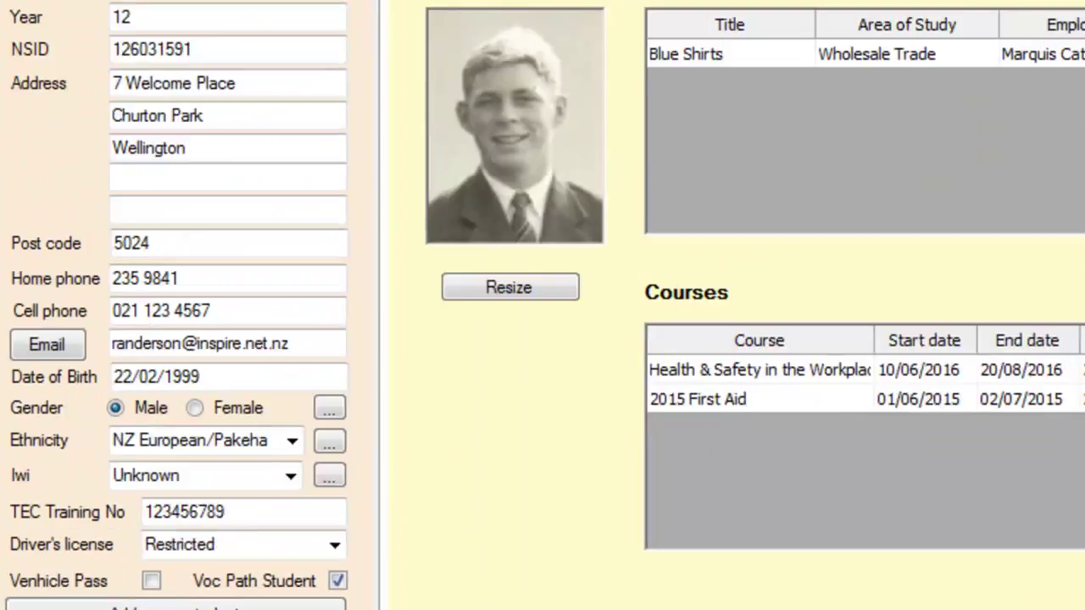
Search for students whose family name starts with "ta" and open the fourth match
left_click(593, 330)
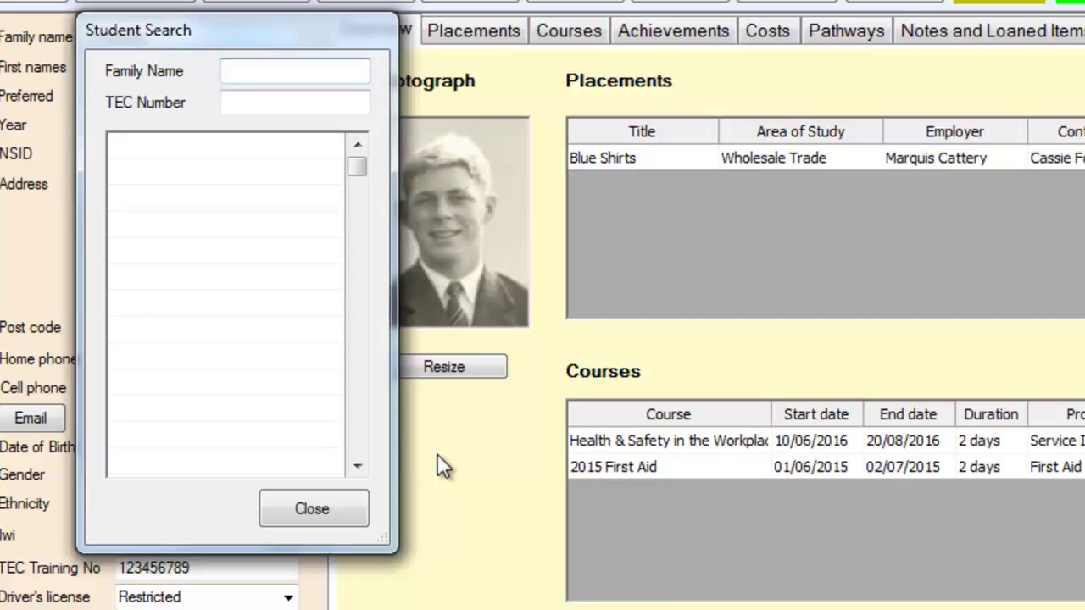
type("ta")
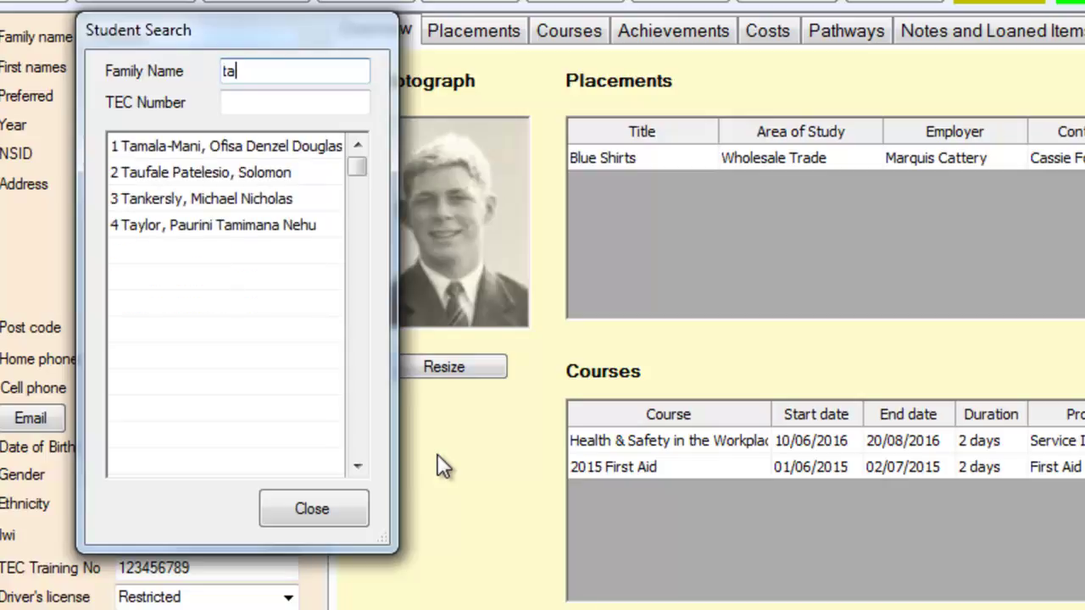
key("Escape")
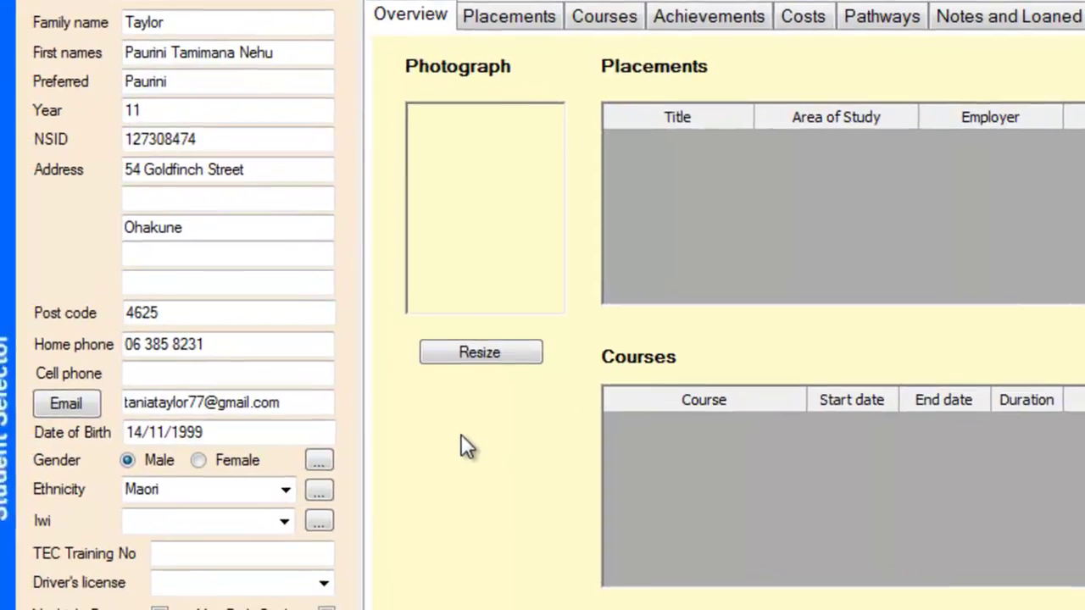
Search for a student whose family name starts with "an" and open the matching record
key("ctrl+f")
type("an")
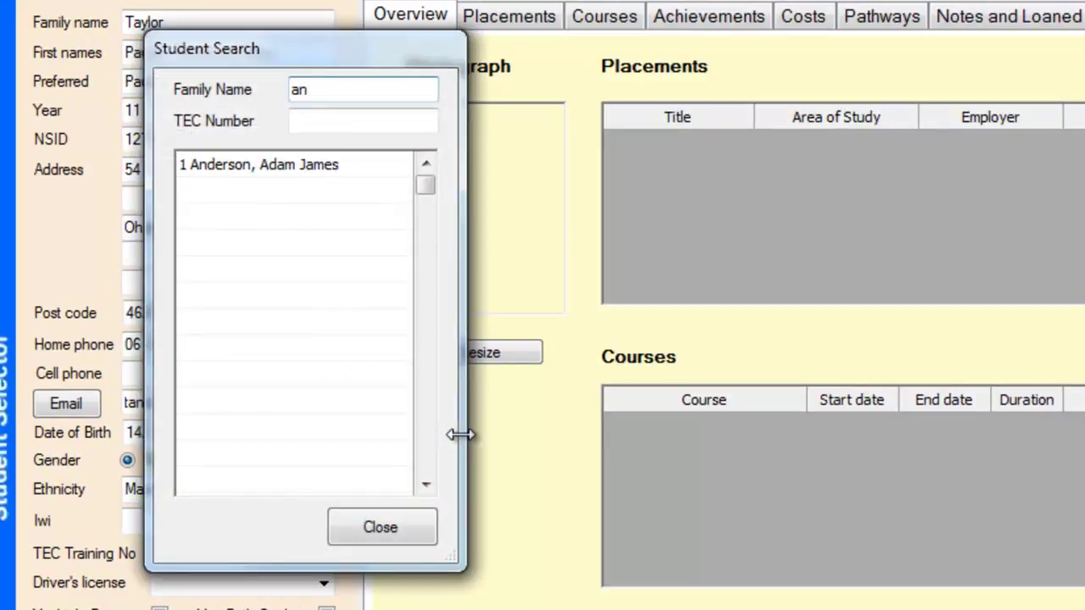
key("Return")
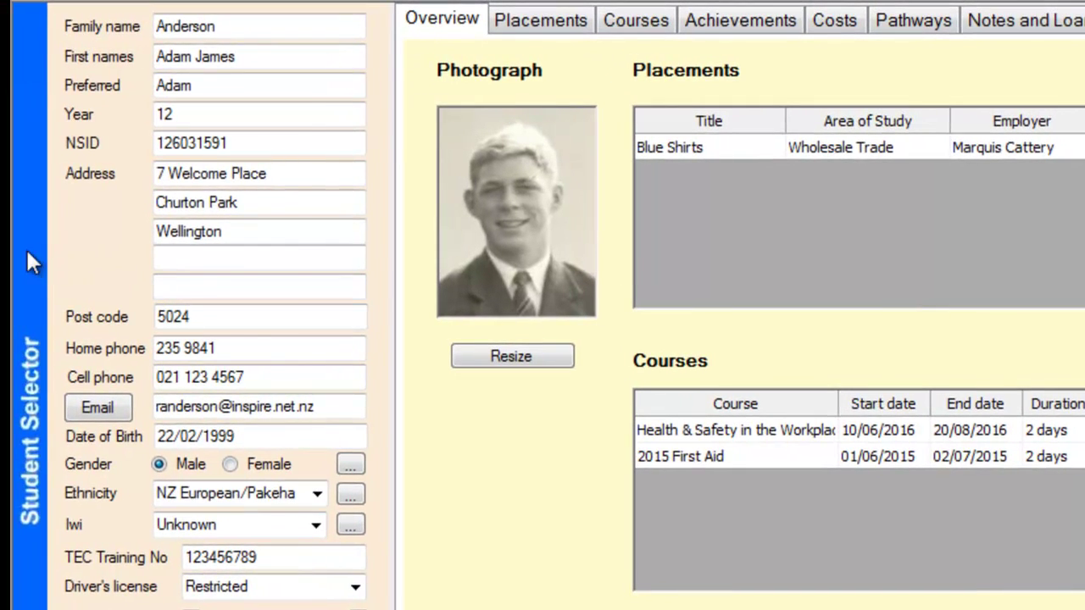
Look for "tay" in the student selector and open the matching Year 11 student
mouse_move(25, 248)
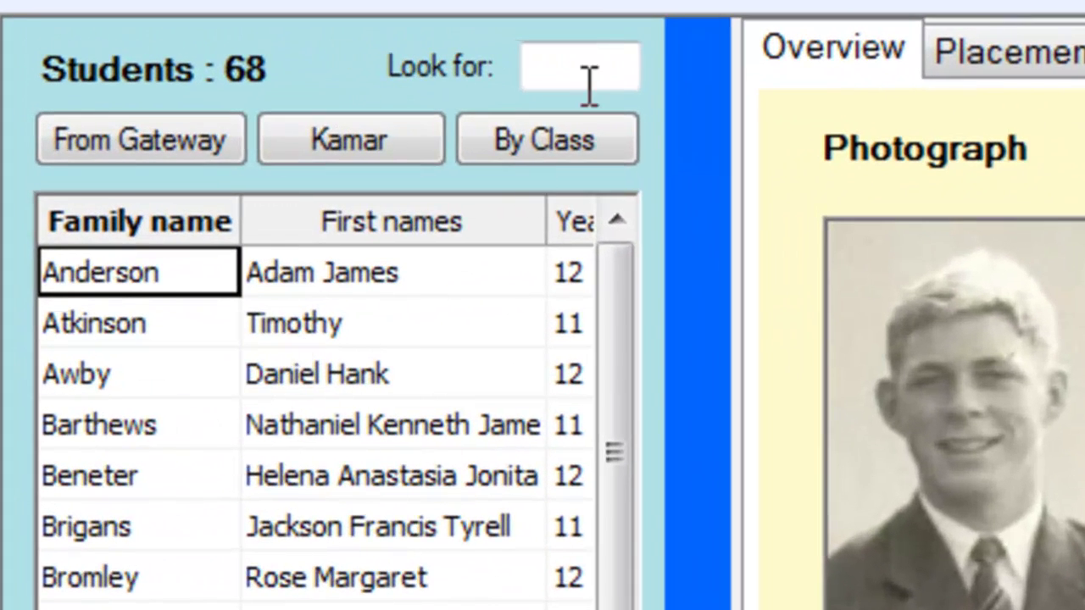
left_click(500, 54)
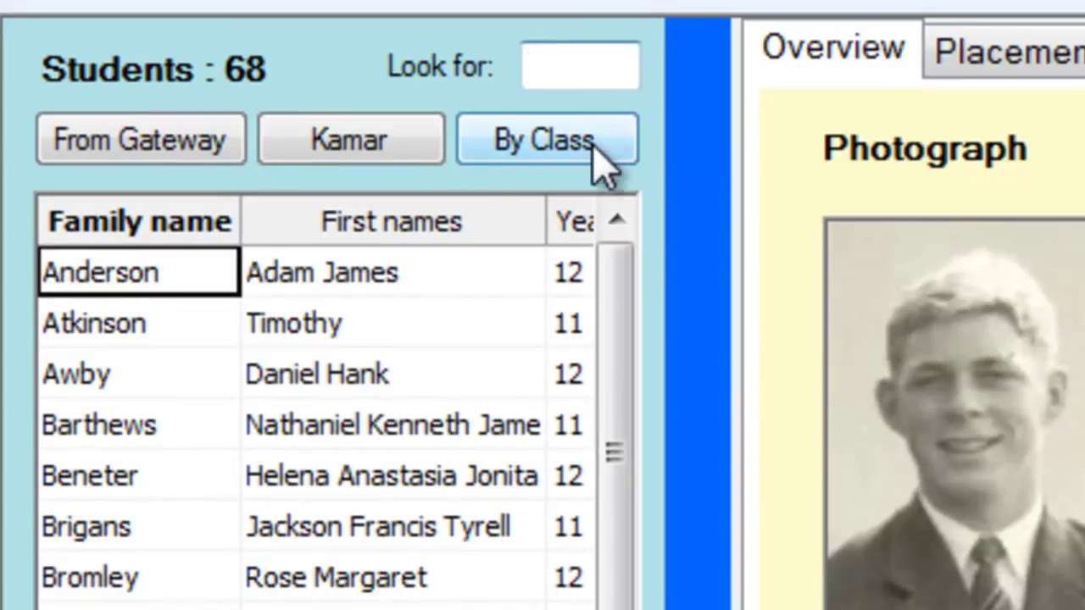
type("tay")
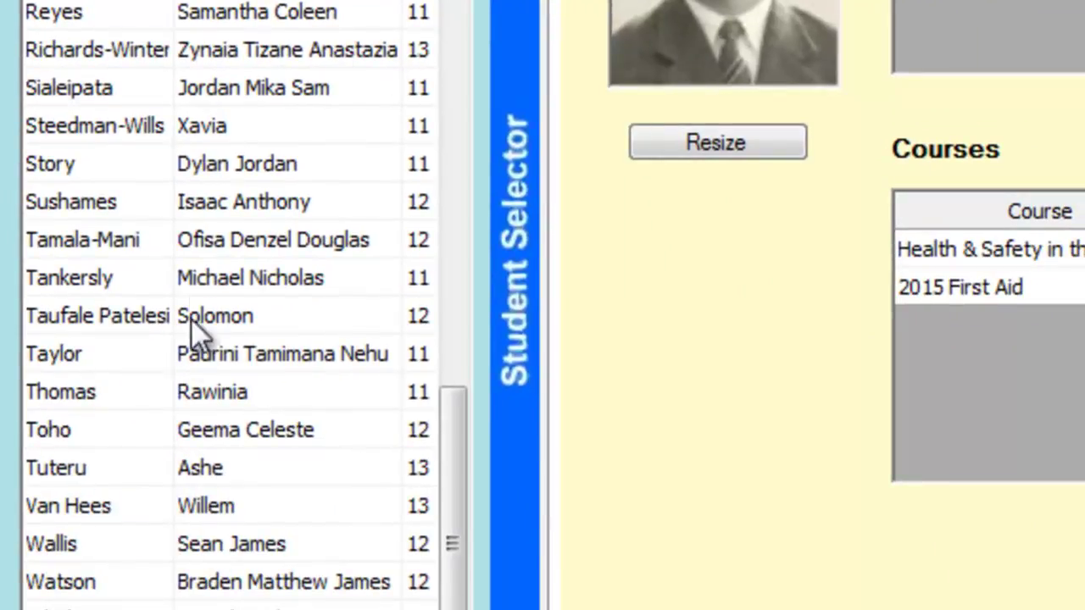
left_click(195, 352)
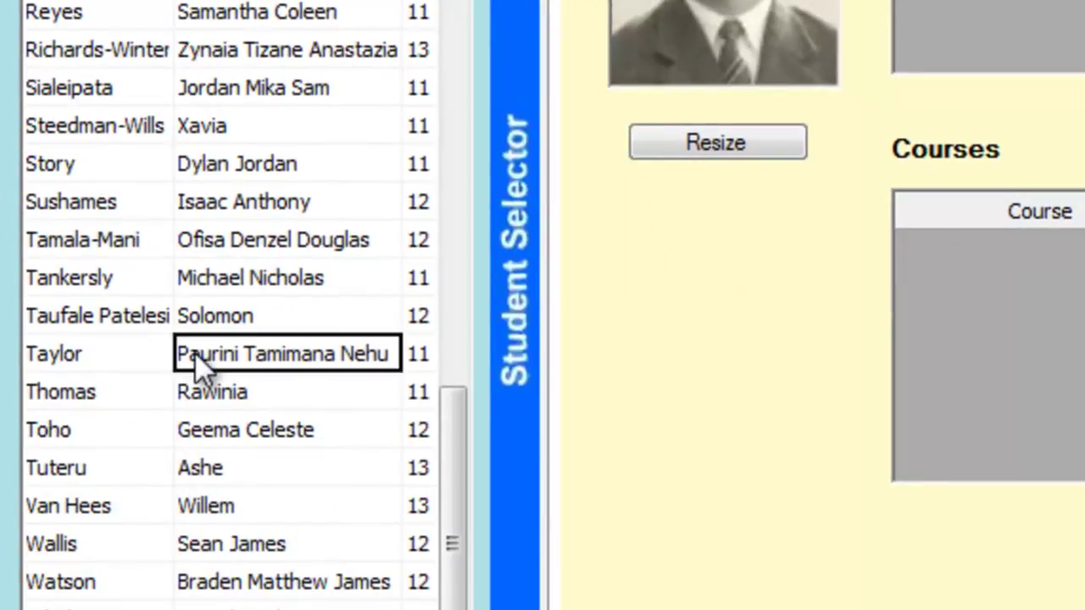
double_click(195, 353)
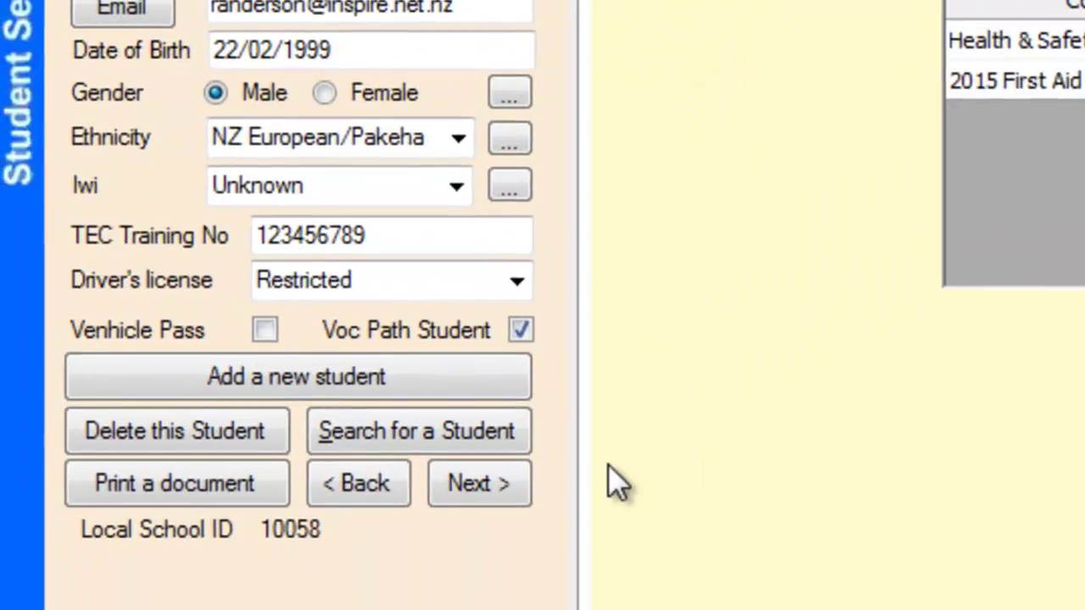
Browse to the next student record and back, and start deleting the original student but decline the confirmation
left_click(473, 486)
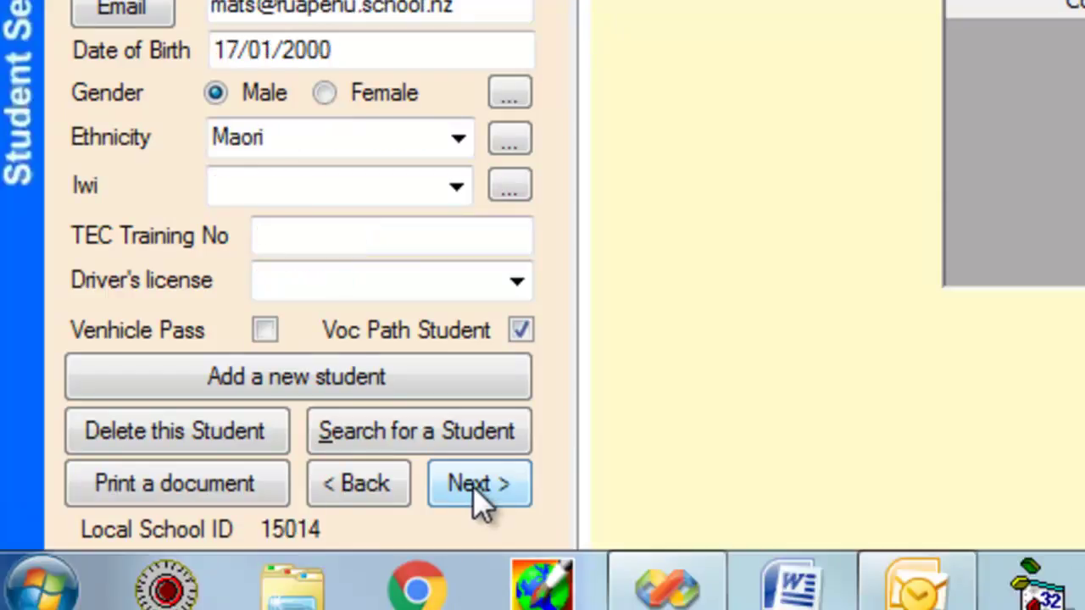
left_click(367, 490)
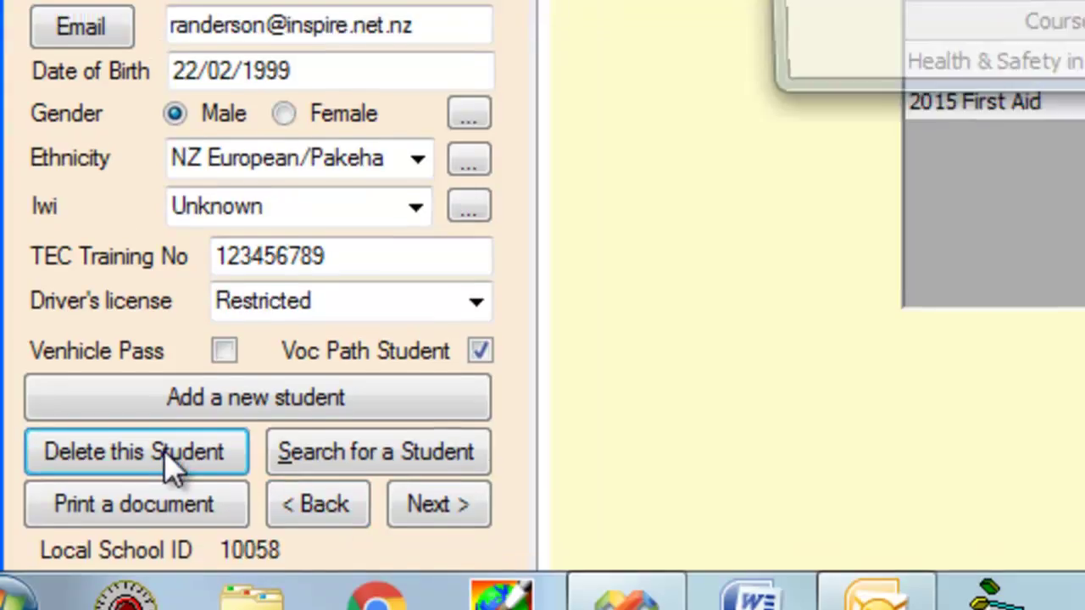
left_click(172, 464)
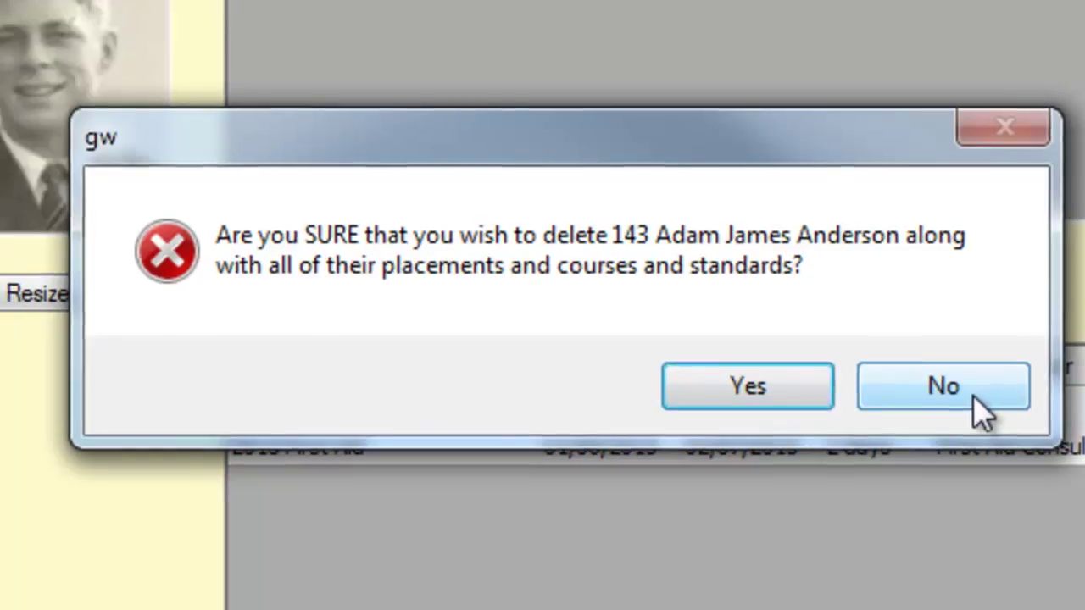
left_click(971, 398)
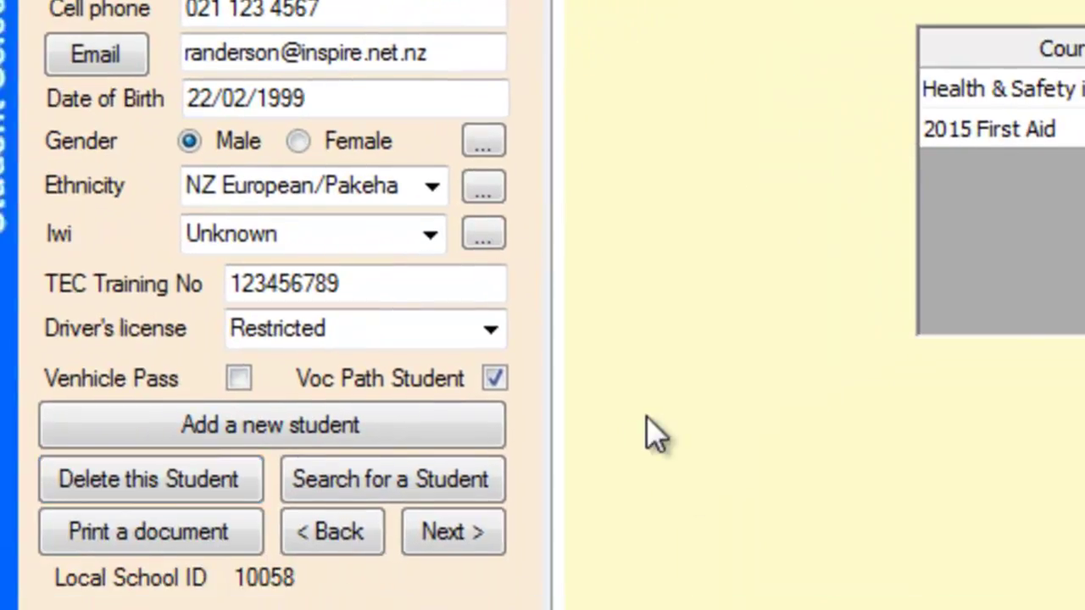
Print the user-defined Gateway Consent document for the student
left_click(156, 538)
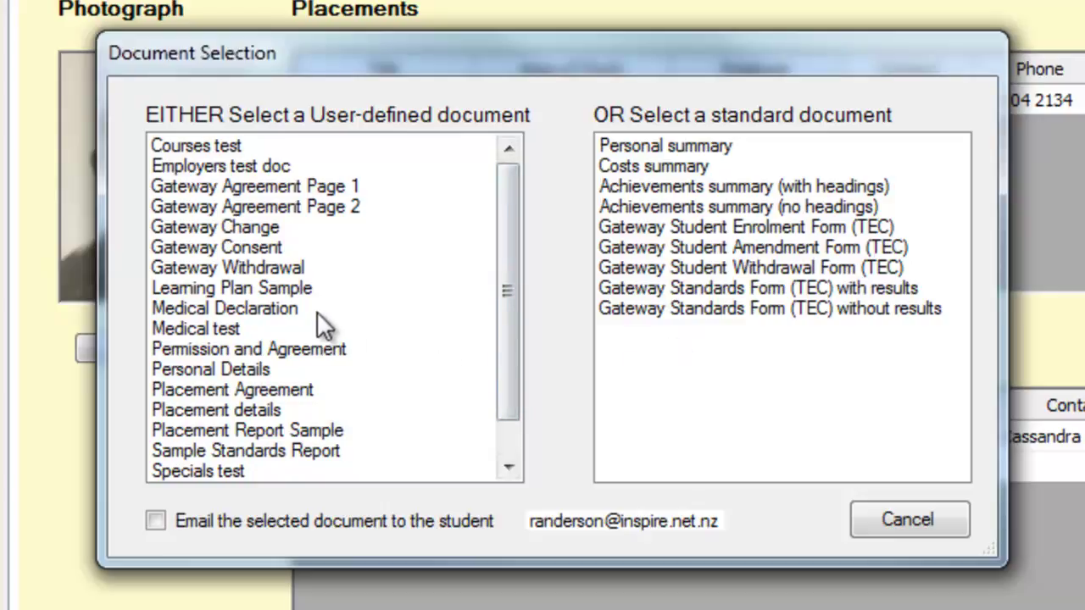
double_click(234, 247)
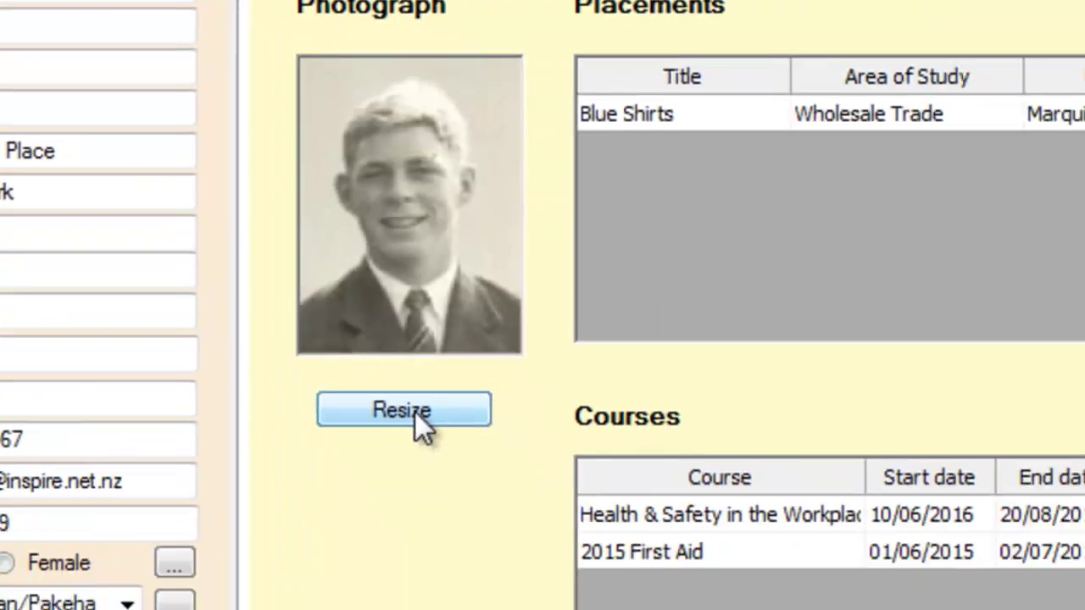
Show the resize controls for the student's photograph and hide them again without resizing
left_click(414, 410)
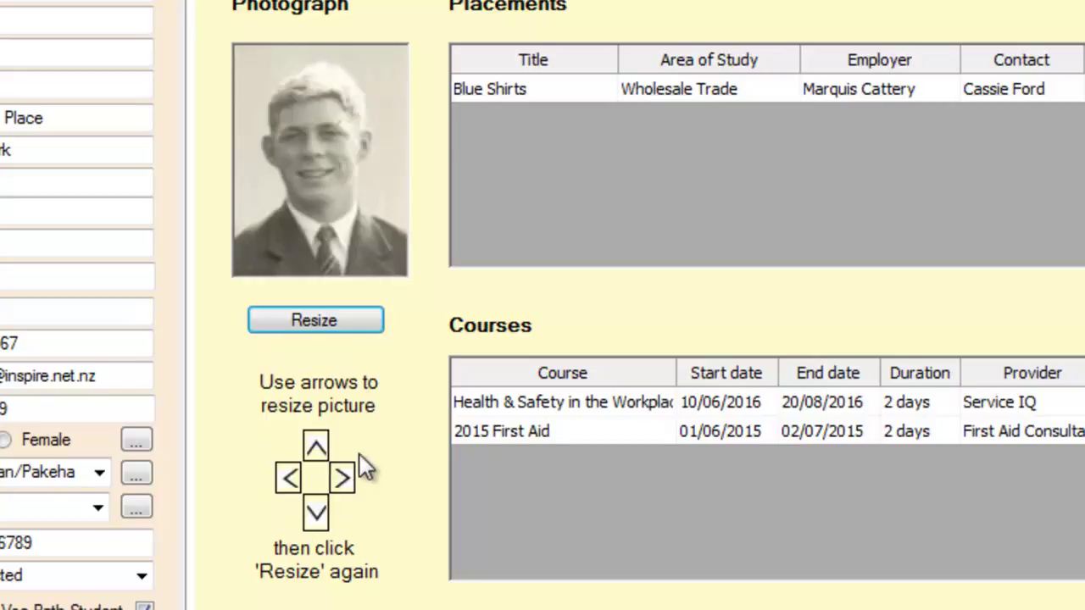
left_click(329, 321)
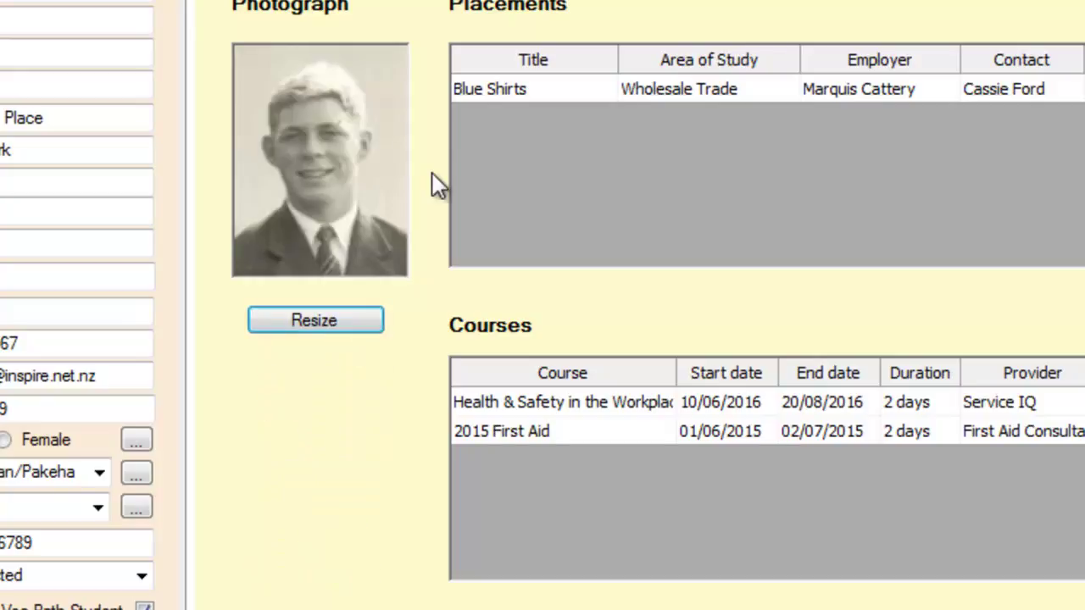